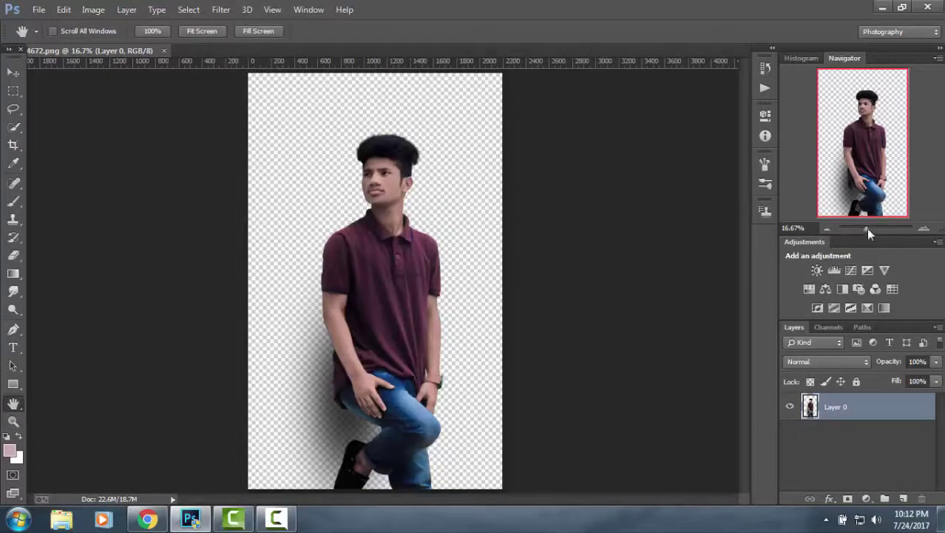
Place the jeep photo IMG_4672 as a rasterized layer beneath the man's layer.
drag(867, 229, 865, 229)
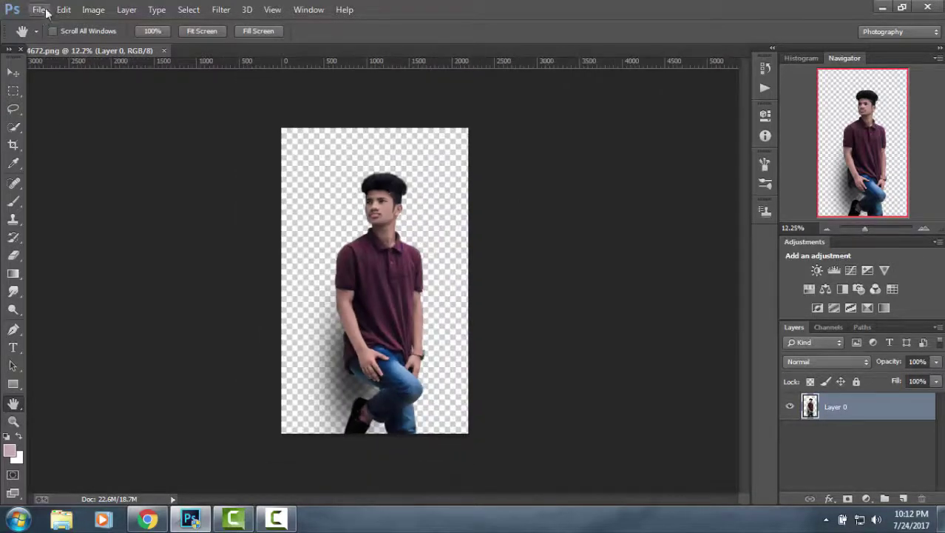
click(38, 10)
click(82, 223)
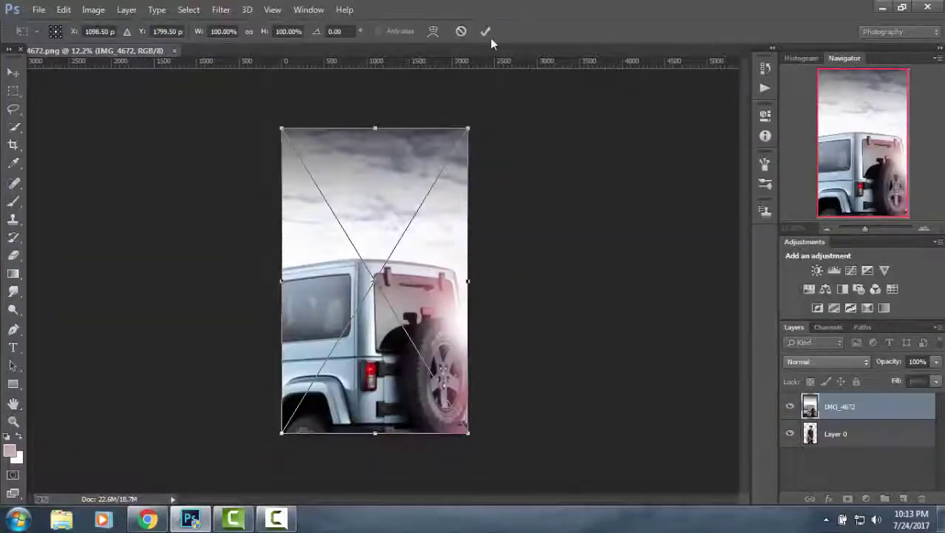
click(486, 31)
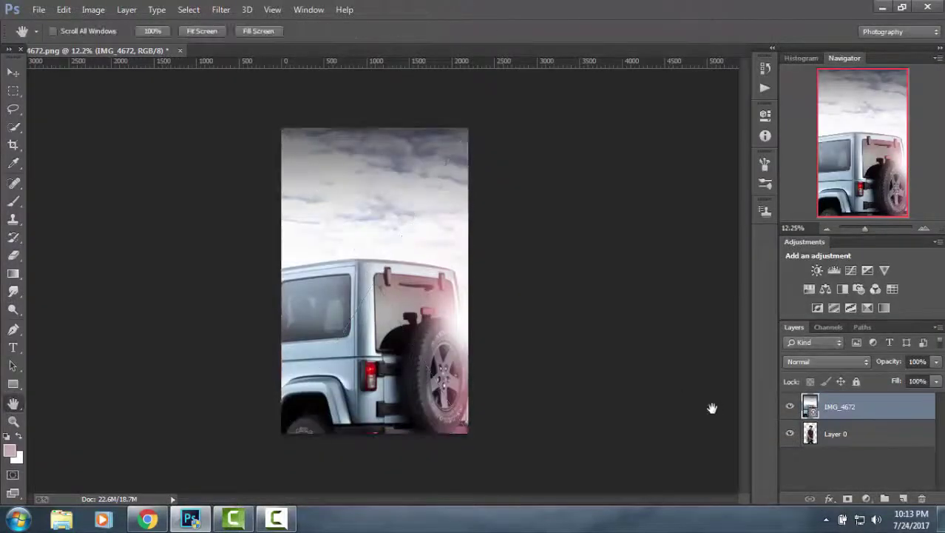
drag(859, 421, 843, 443)
right_click(839, 435)
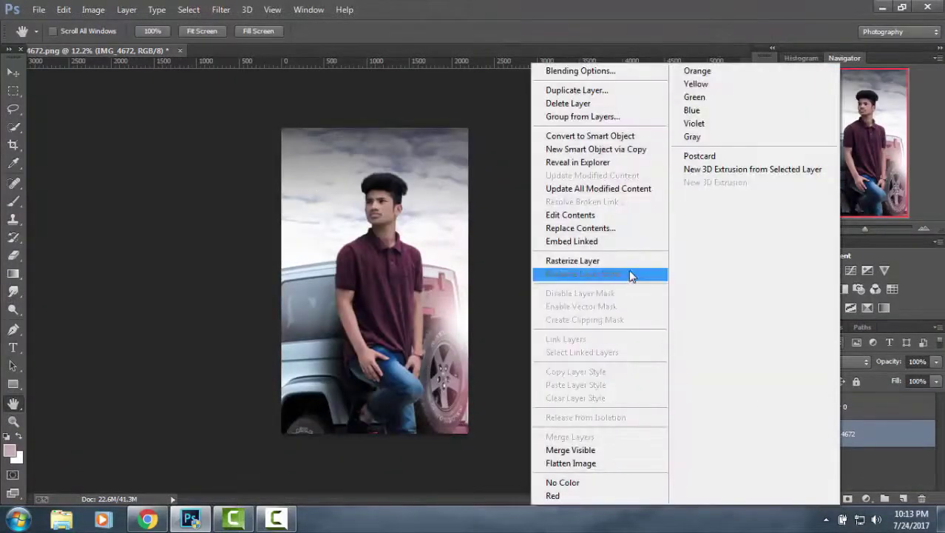
click(626, 269)
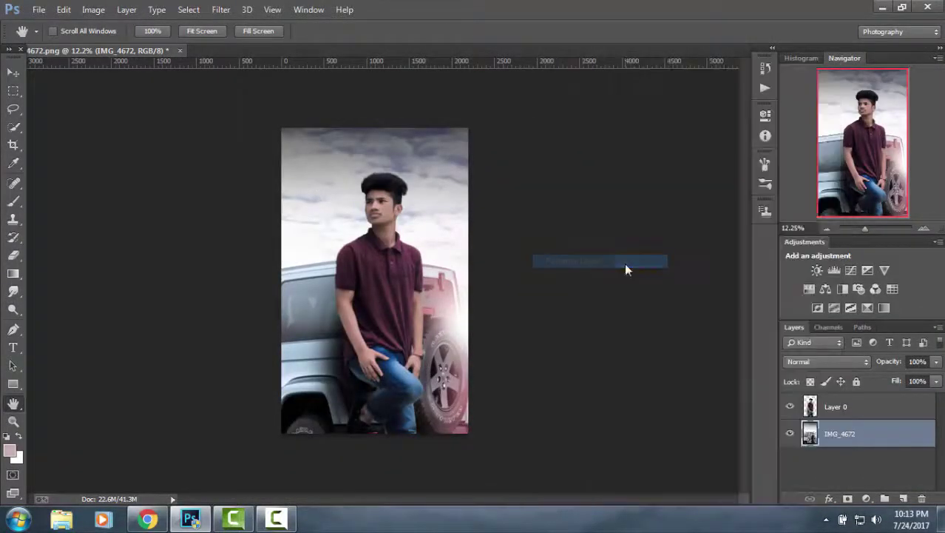
click(39, 9)
Place the fast-and-furious logo image from New Volume (E:) as a linked layer.
click(99, 220)
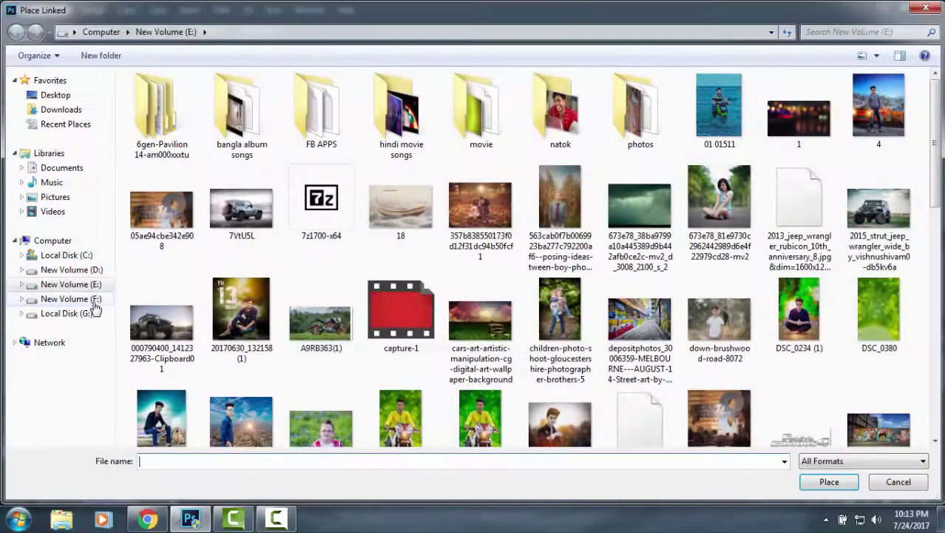
click(74, 284)
scroll(222, 333, down, 10)
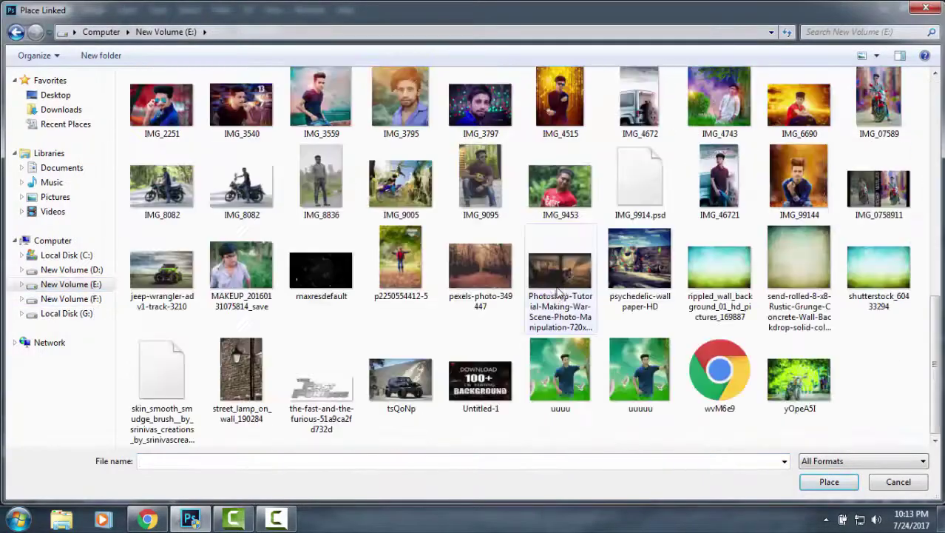
double_click(312, 396)
Enlarge the logo across the poster top behind the man's head and rasterize it.
drag(416, 298, 454, 321)
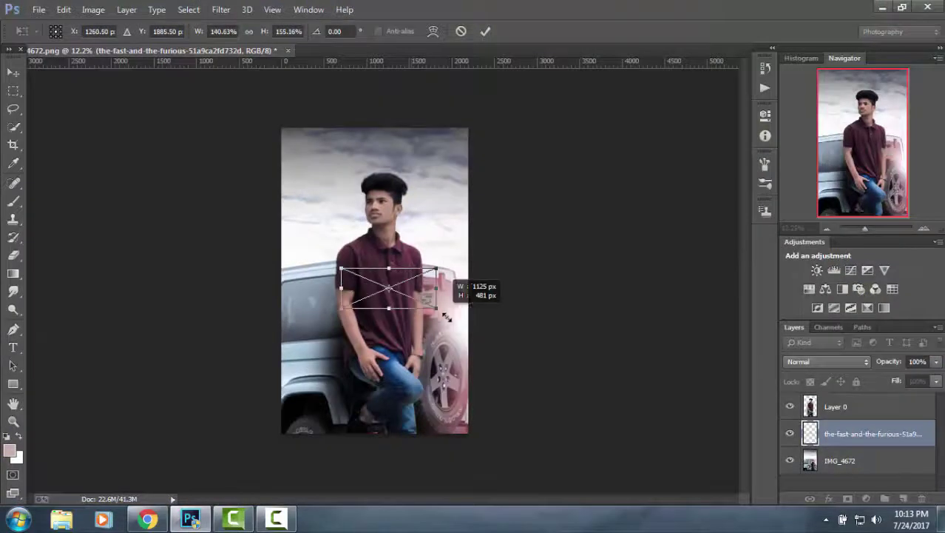
drag(422, 279, 384, 155)
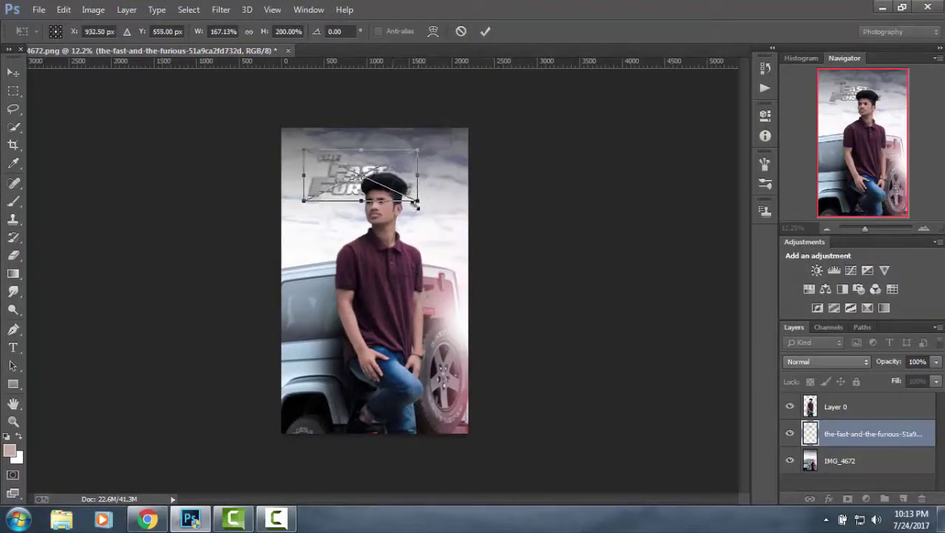
mouse_move(418, 200)
mouse_down()
mouse_move(468, 226)
mouse_move(435, 196)
mouse_move(449, 191)
mouse_up()
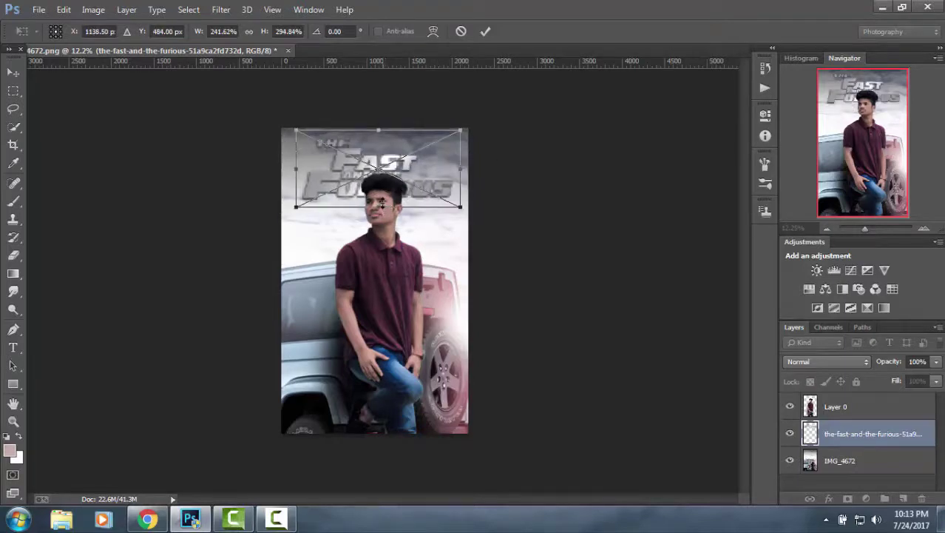
mouse_move(382, 204)
mouse_down()
mouse_move(470, 200)
mouse_move(469, 209)
mouse_up()
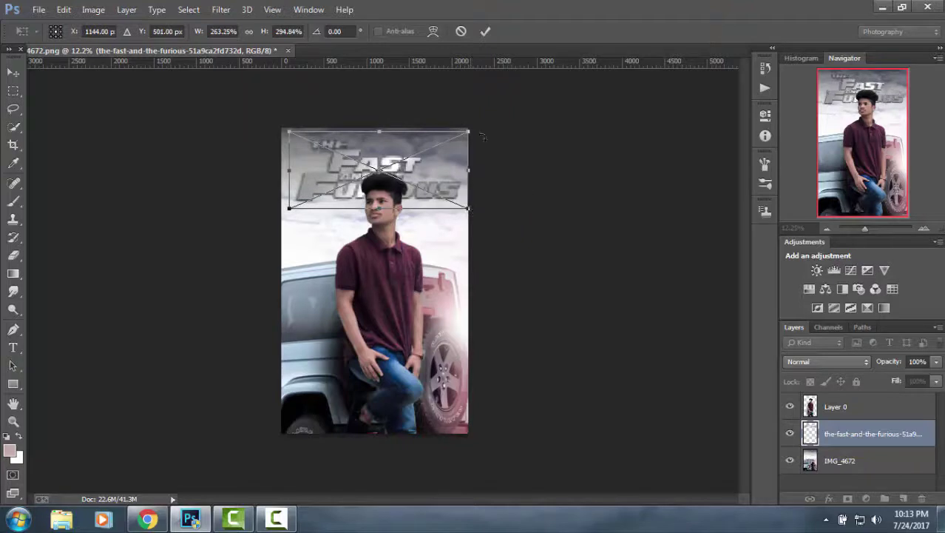
click(485, 34)
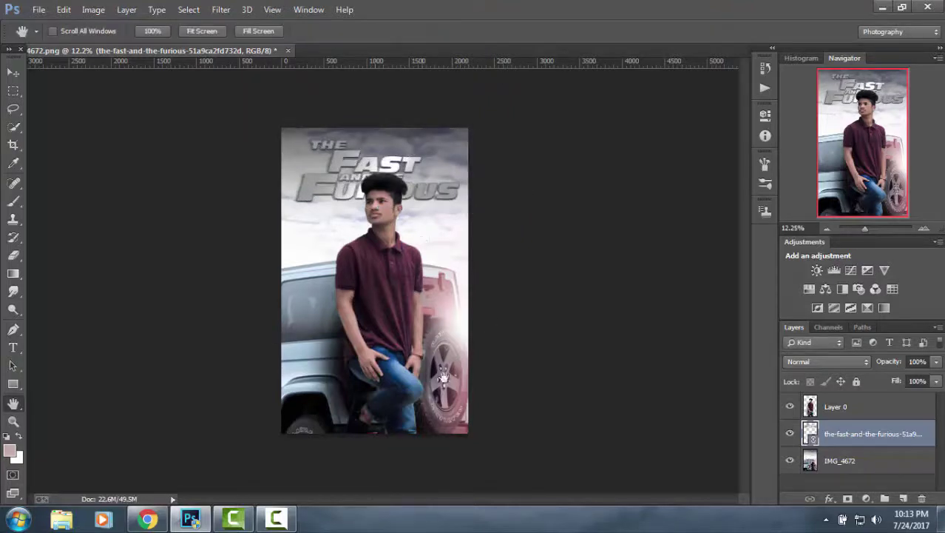
right_click(844, 437)
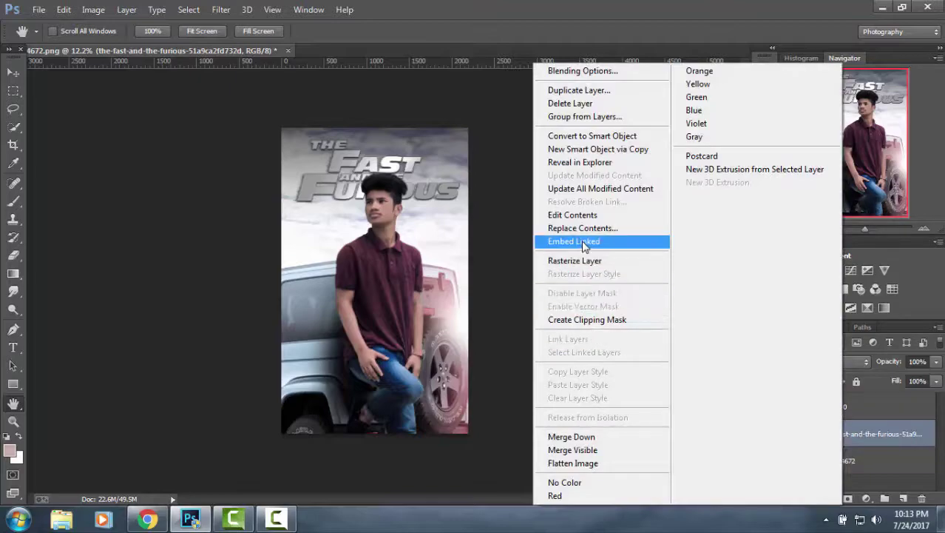
click(577, 260)
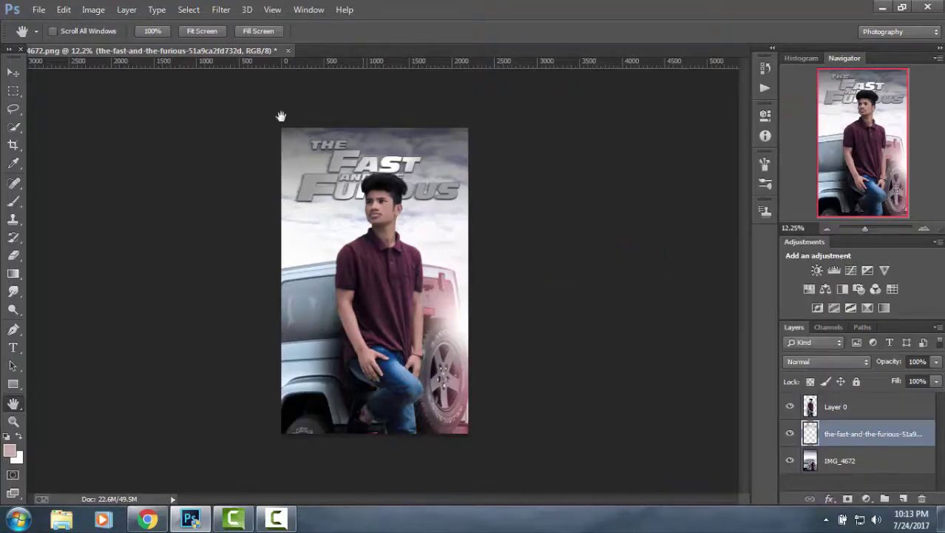
Place the nPTFqKD - Imgur flare with Screen blending above the man, rasterized.
click(38, 9)
click(111, 220)
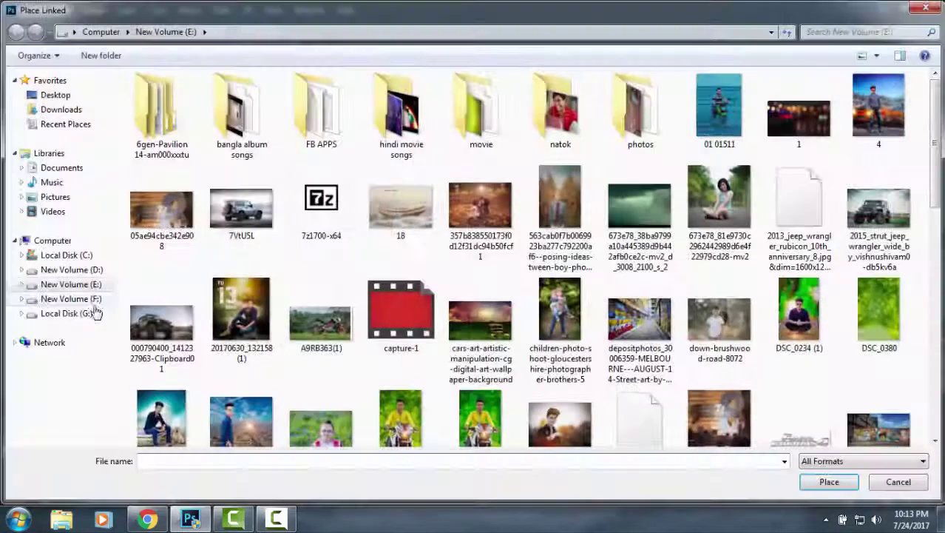
click(71, 298)
double_click(321, 96)
double_click(821, 222)
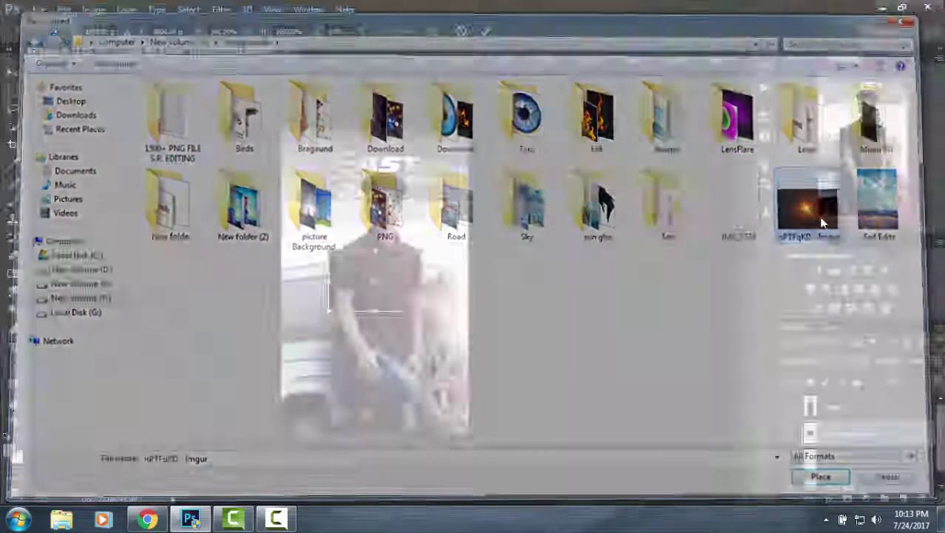
click(825, 360)
click(803, 120)
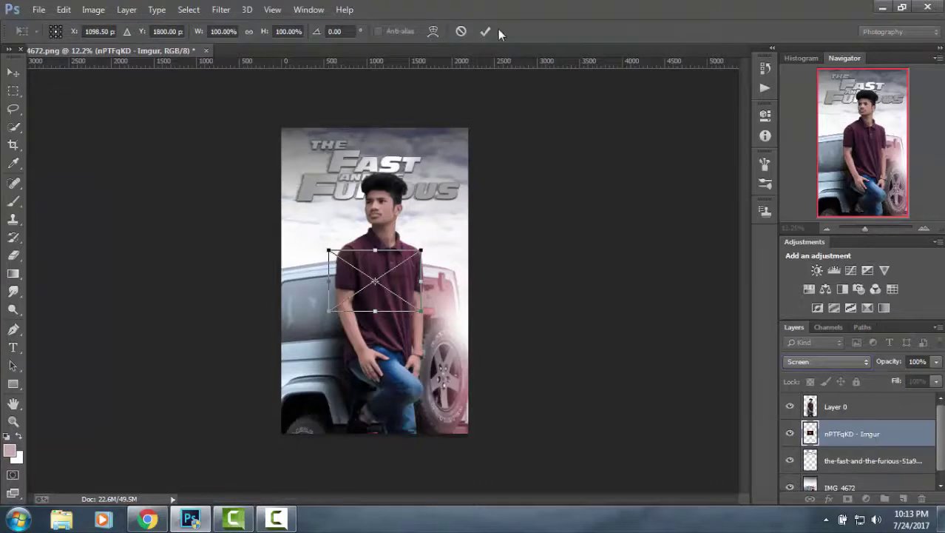
key(Return)
drag(851, 433, 851, 399)
right_click(851, 406)
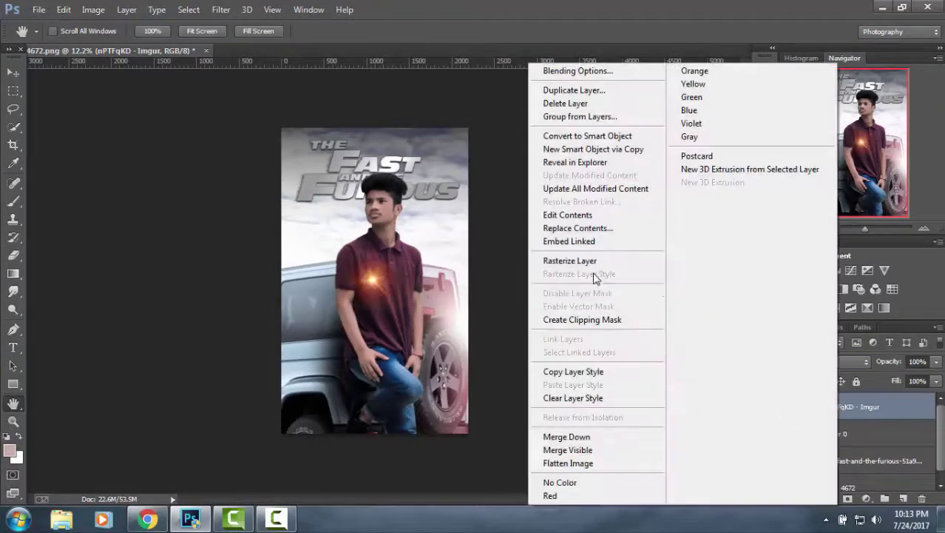
click(592, 261)
Soften the flare with a Gaussian Blur of radius 31.9 pixels.
click(222, 9)
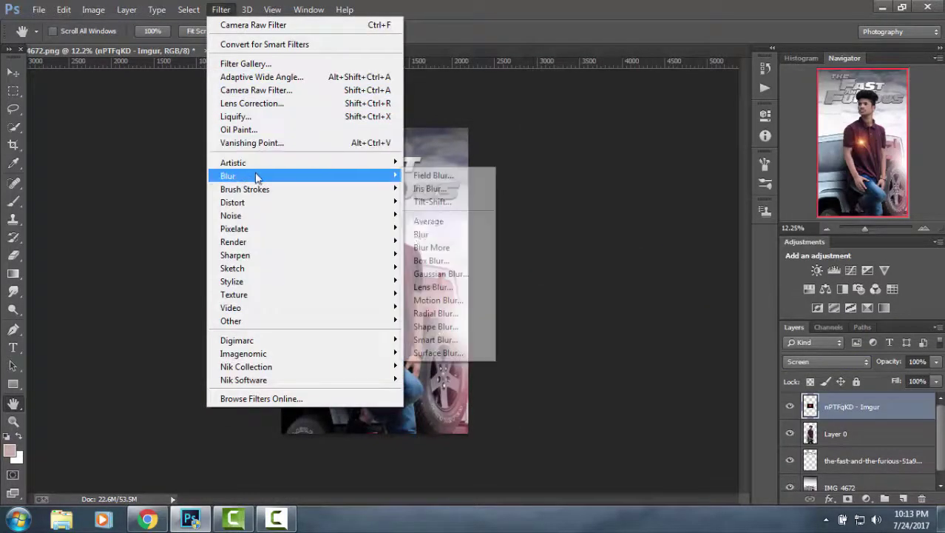
click(441, 274)
drag(748, 267, 766, 269)
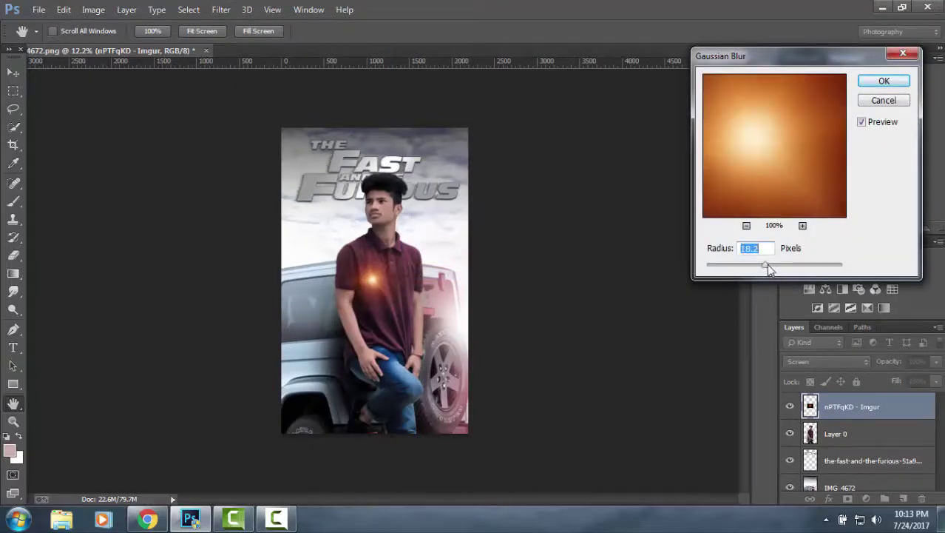
drag(768, 269, 773, 268)
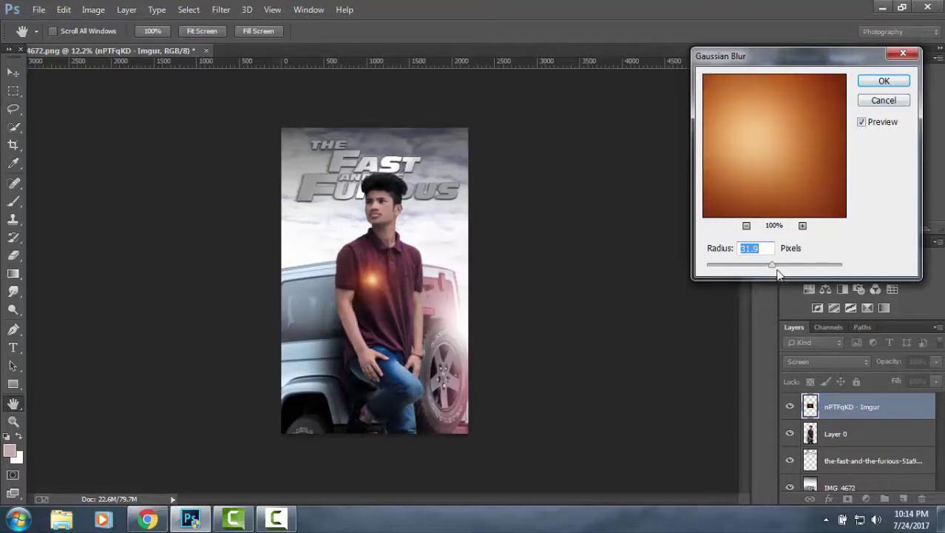
Apply the blur and scale the flare to about 169% × 247%, moved over the logo.
click(885, 82)
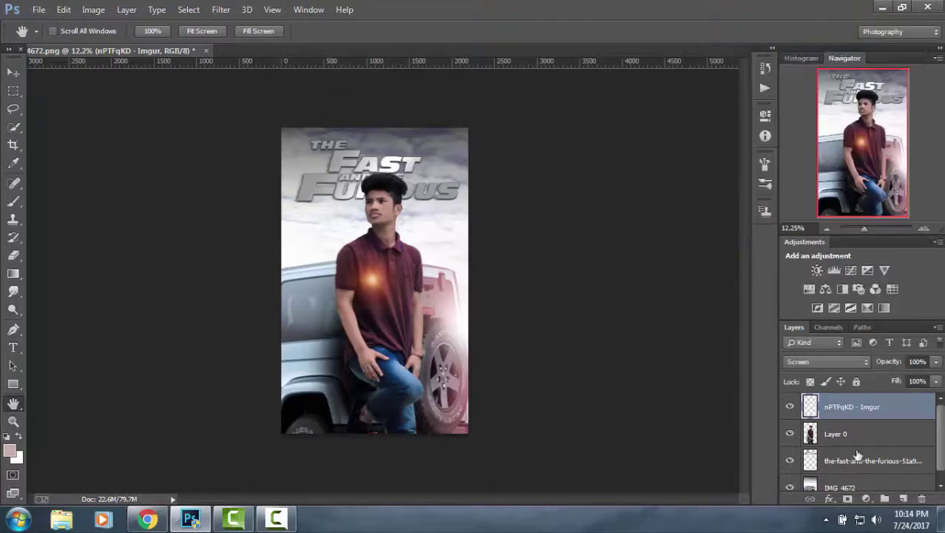
click(14, 74)
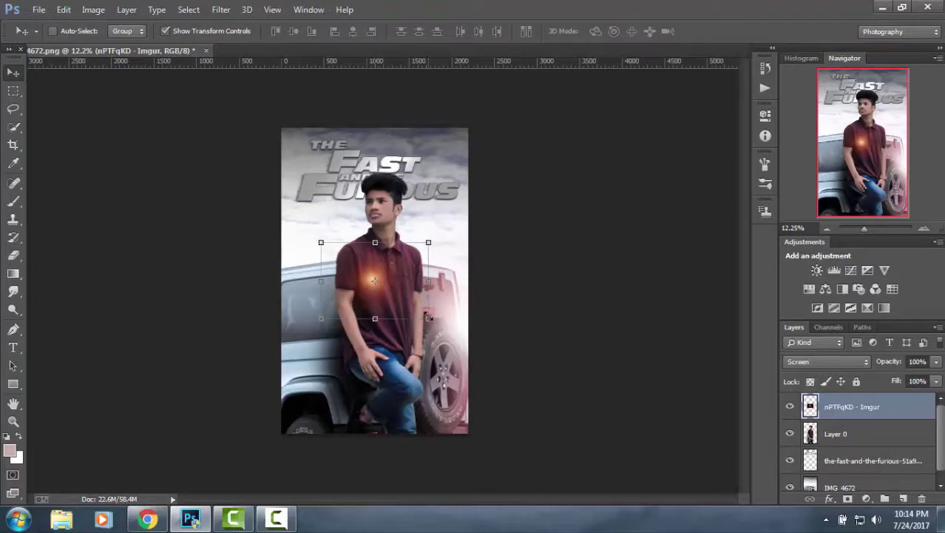
drag(428, 317, 477, 234)
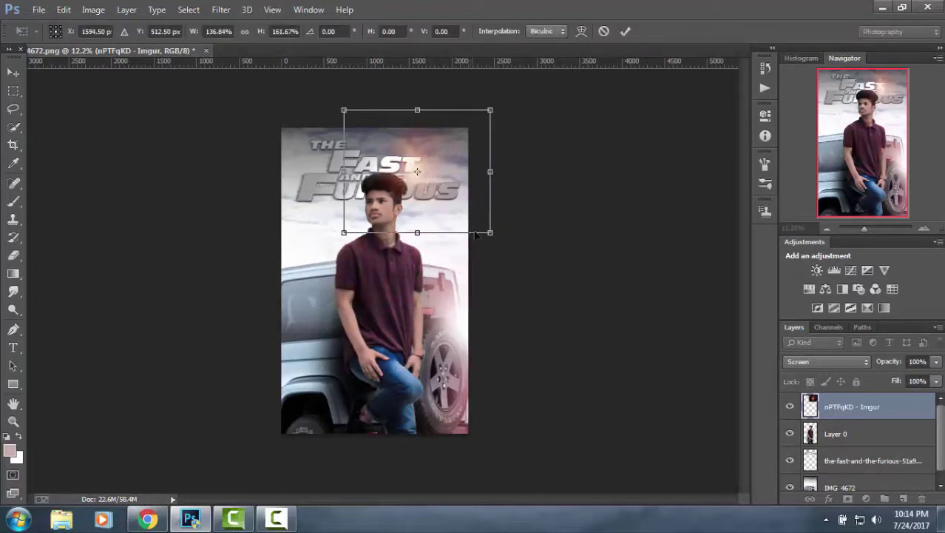
drag(494, 232, 492, 255)
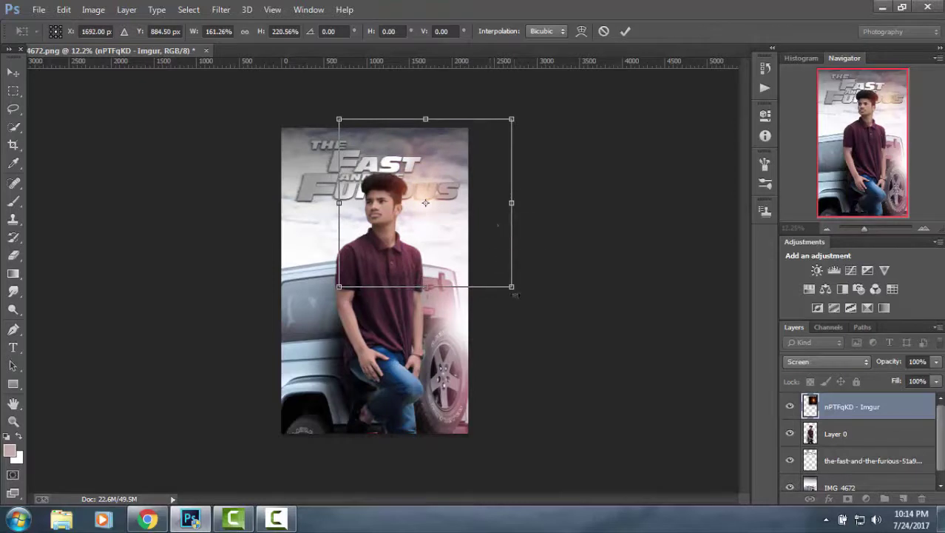
drag(513, 290, 515, 296)
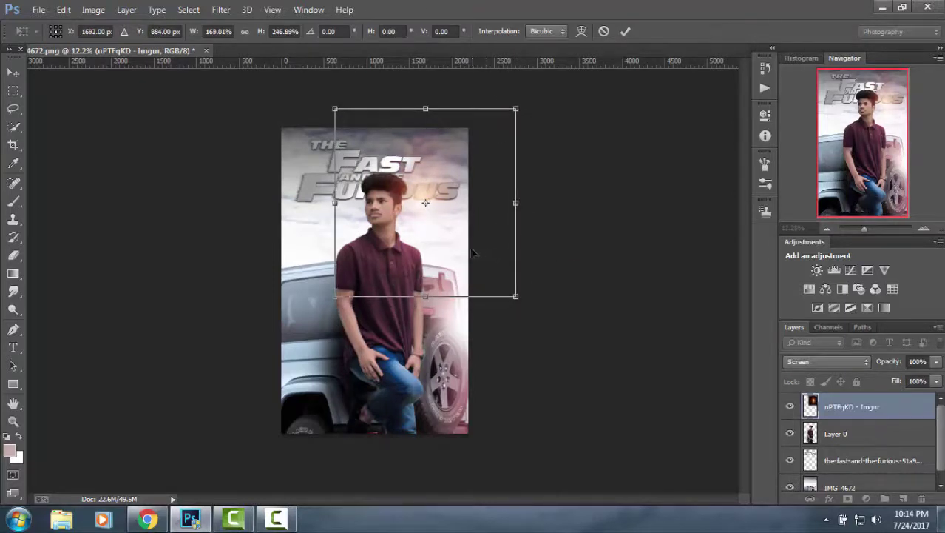
drag(470, 246, 468, 253)
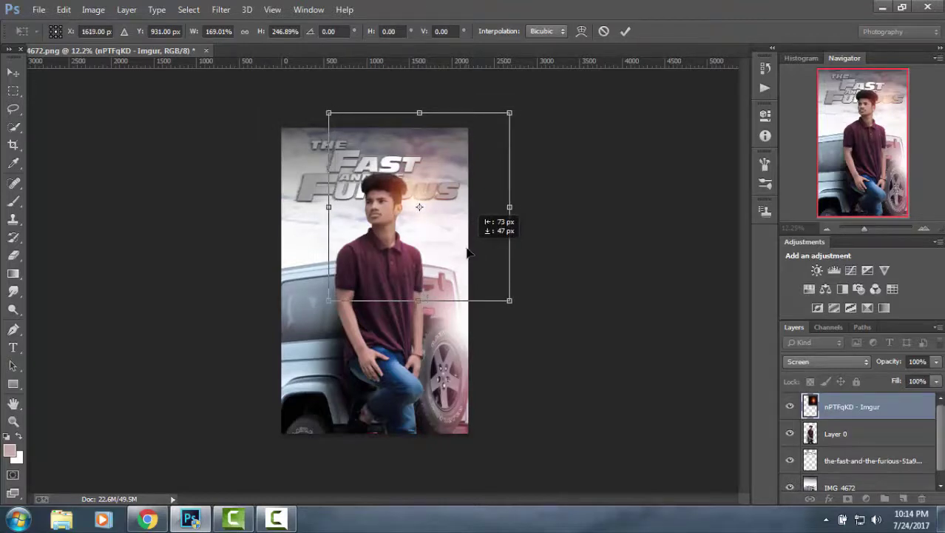
Commit the flare's transform and give it a Color Balance of +83 toward Red.
click(625, 31)
key(ctrl+b)
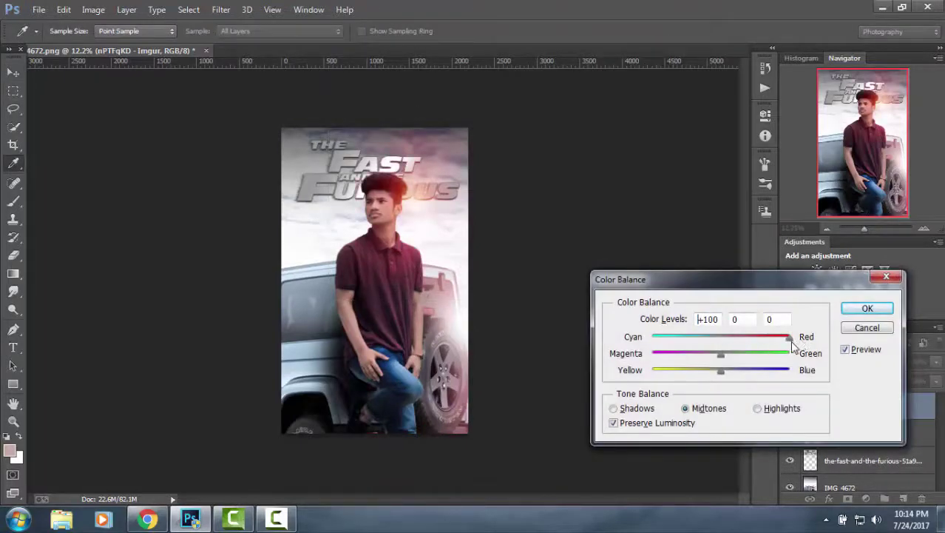
click(867, 307)
Duplicate the flare, move the copy left beside the man's head, at 62% opacity.
right_click(888, 406)
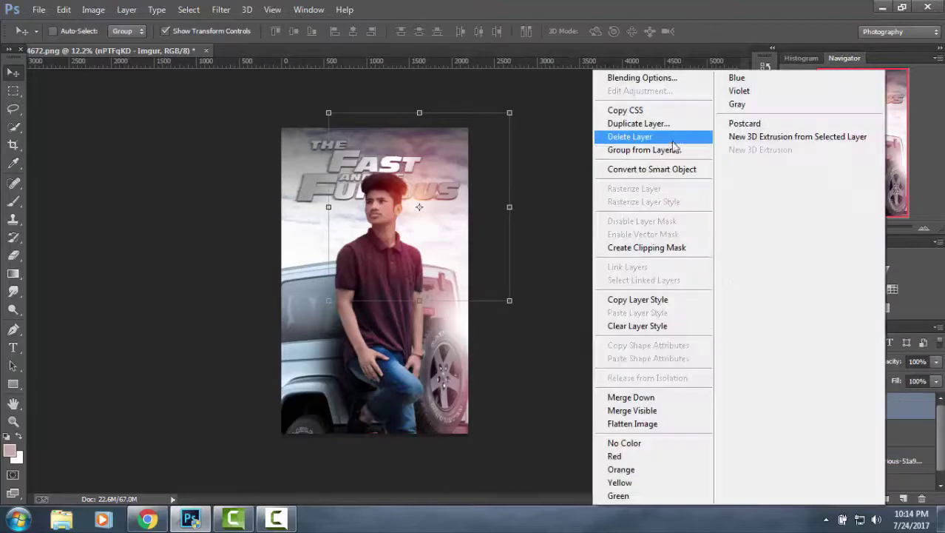
click(629, 121)
click(603, 161)
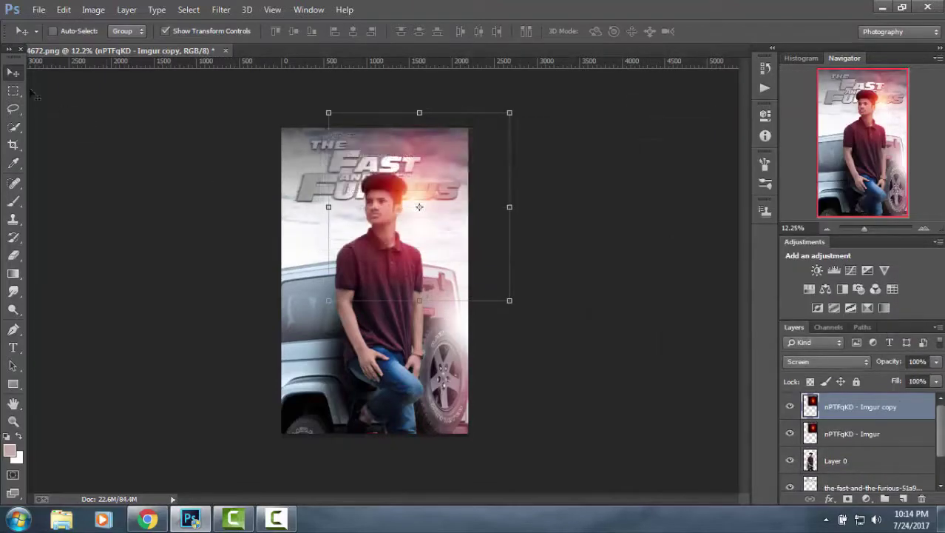
mouse_move(409, 235)
mouse_down()
mouse_move(350, 248)
mouse_move(385, 257)
mouse_move(384, 272)
mouse_up()
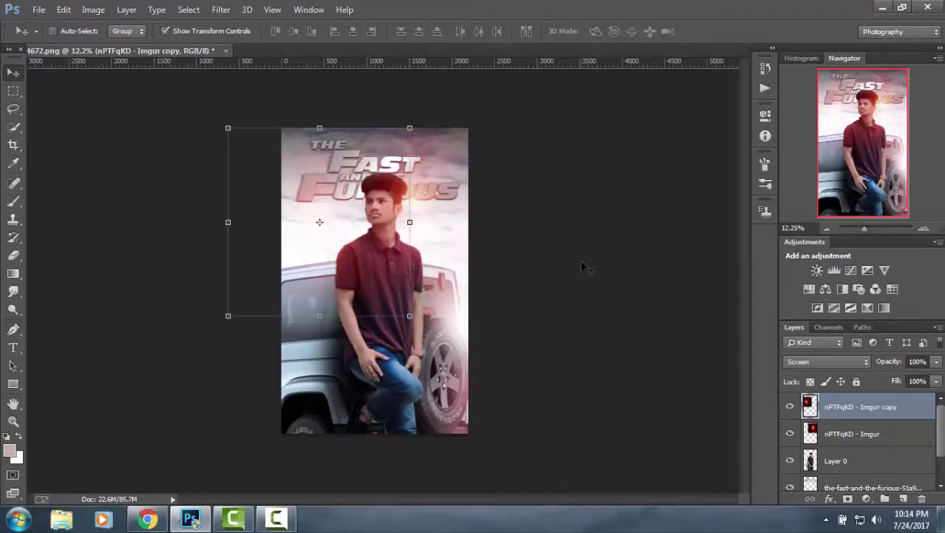
click(937, 380)
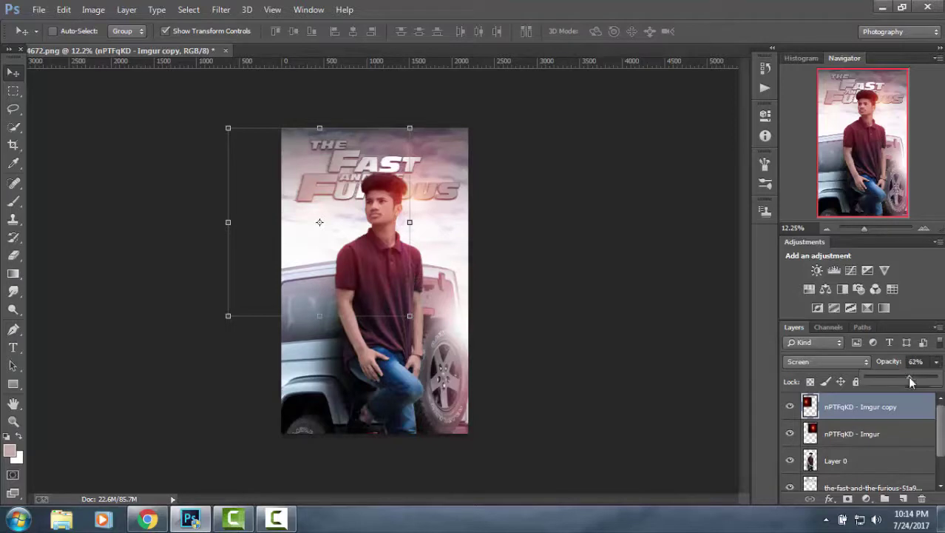
Merge all visible layers into a single layer.
click(13, 403)
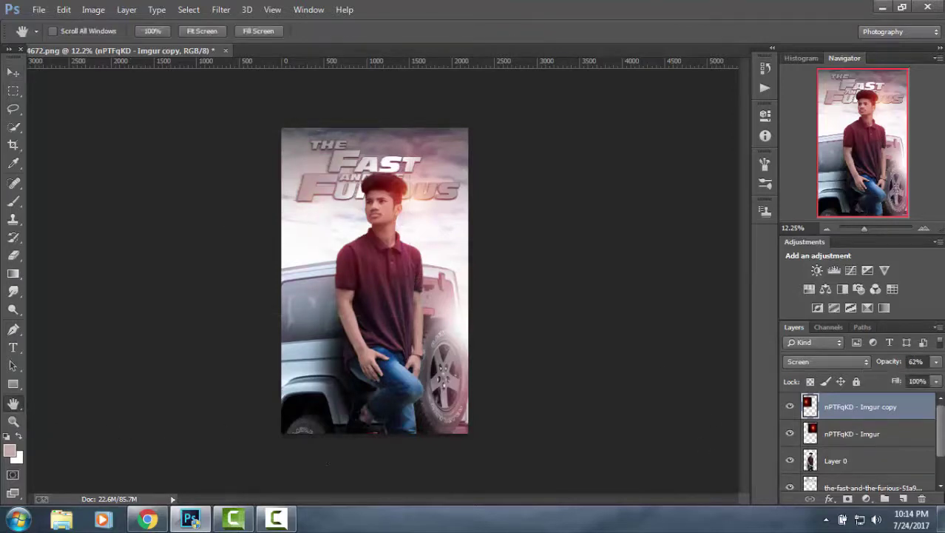
right_click(876, 416)
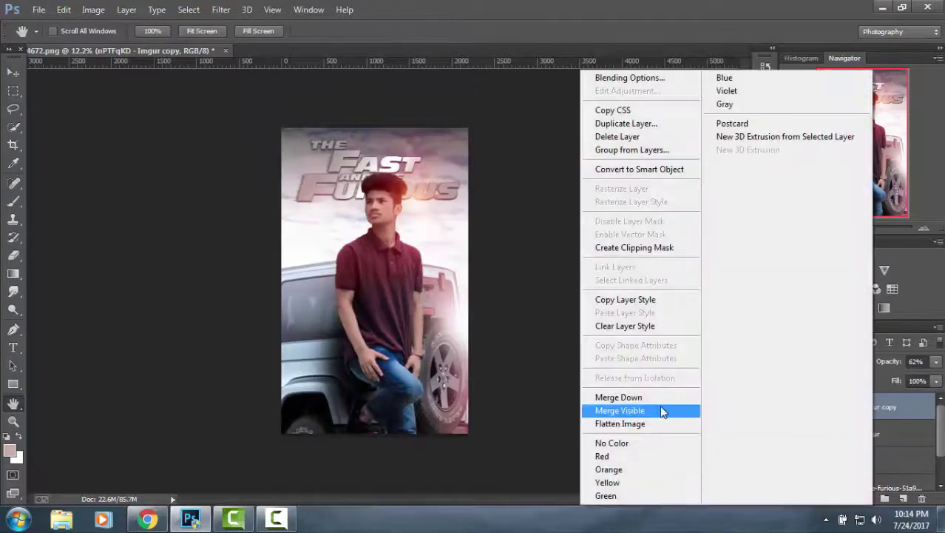
click(661, 408)
click(216, 11)
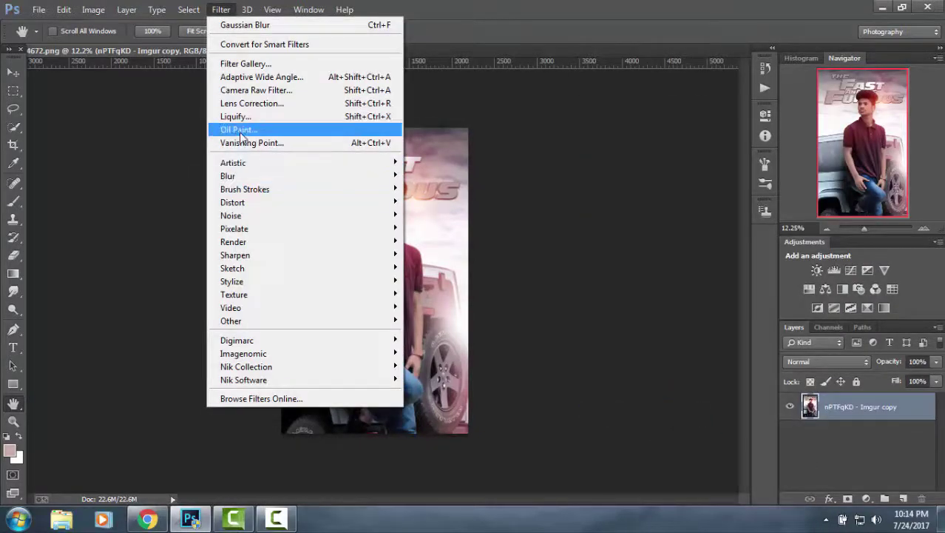
click(43, 32)
click(39, 10)
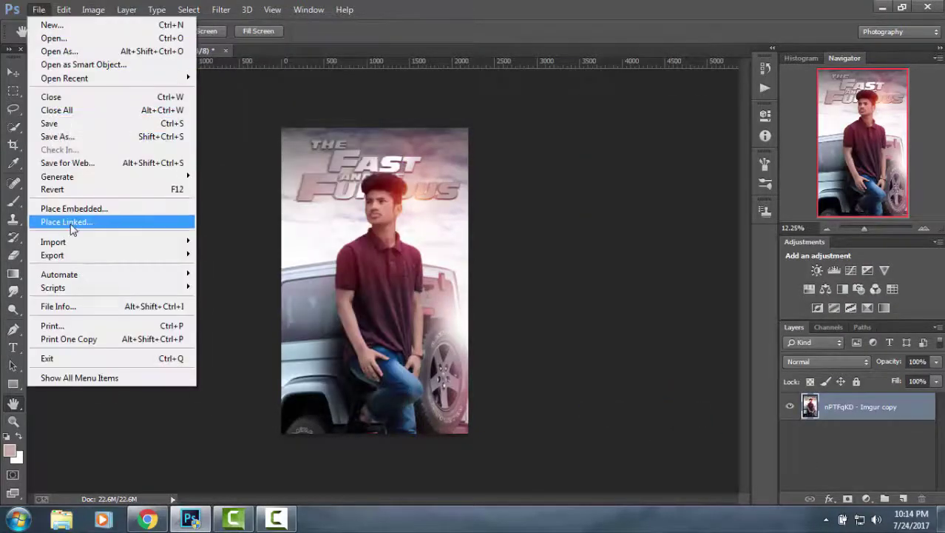
click(77, 218)
double_click(327, 133)
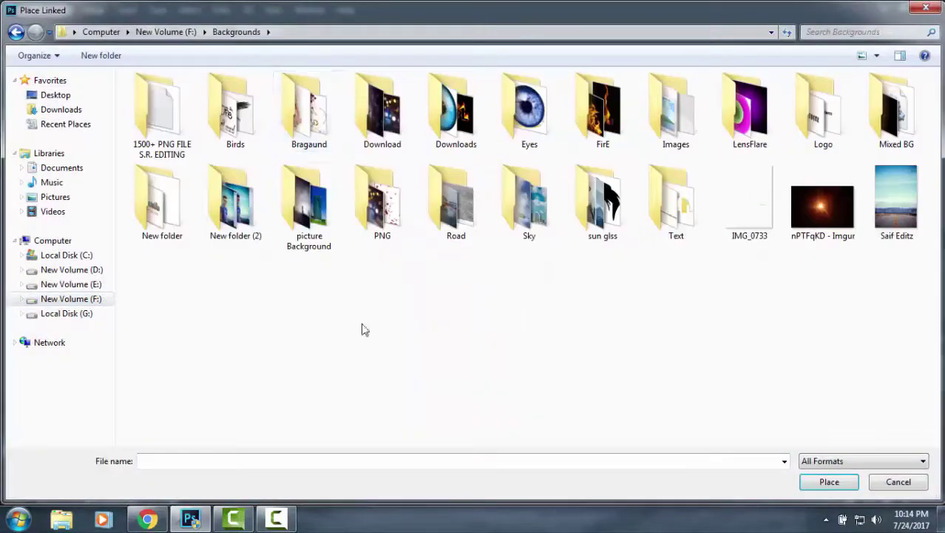
double_click(234, 113)
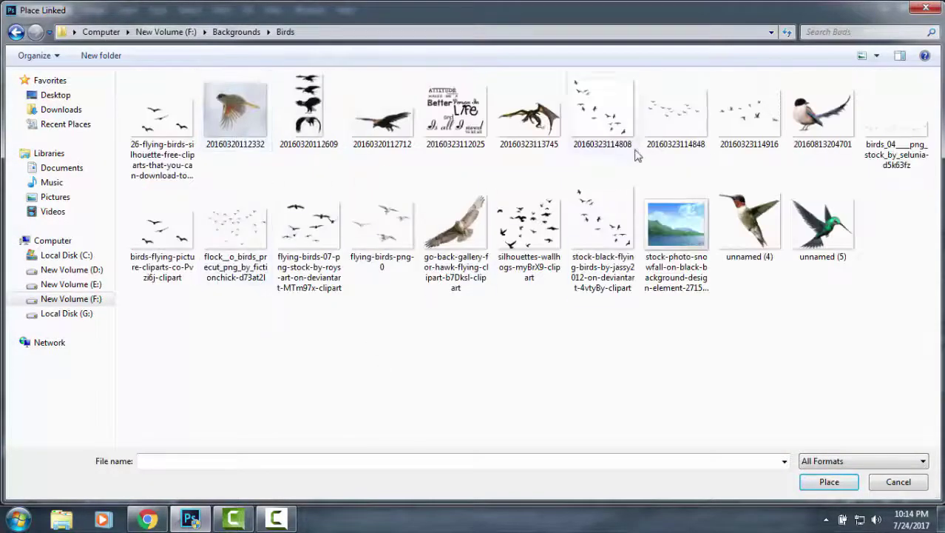
click(667, 112)
double_click(668, 113)
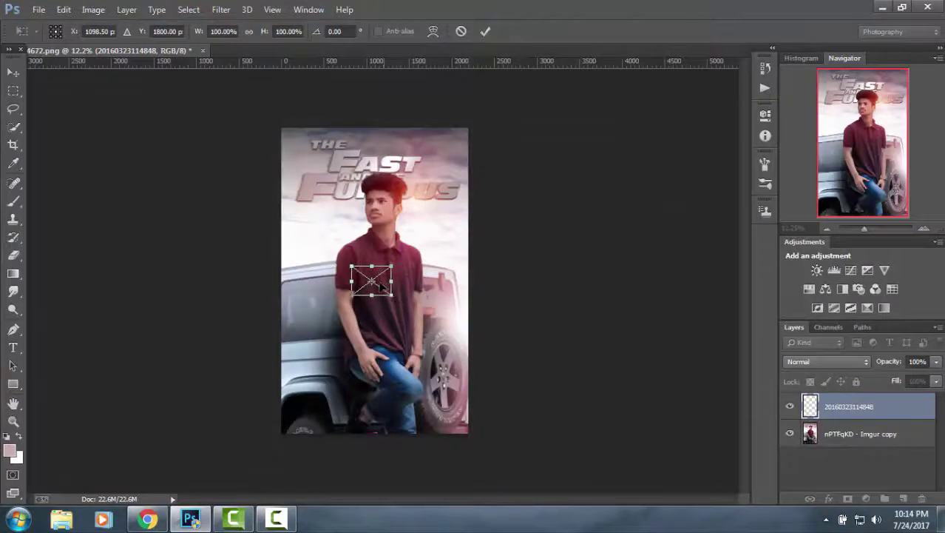
mouse_move(368, 287)
mouse_down()
mouse_move(311, 248)
mouse_move(344, 254)
mouse_move(367, 184)
mouse_up()
click(485, 32)
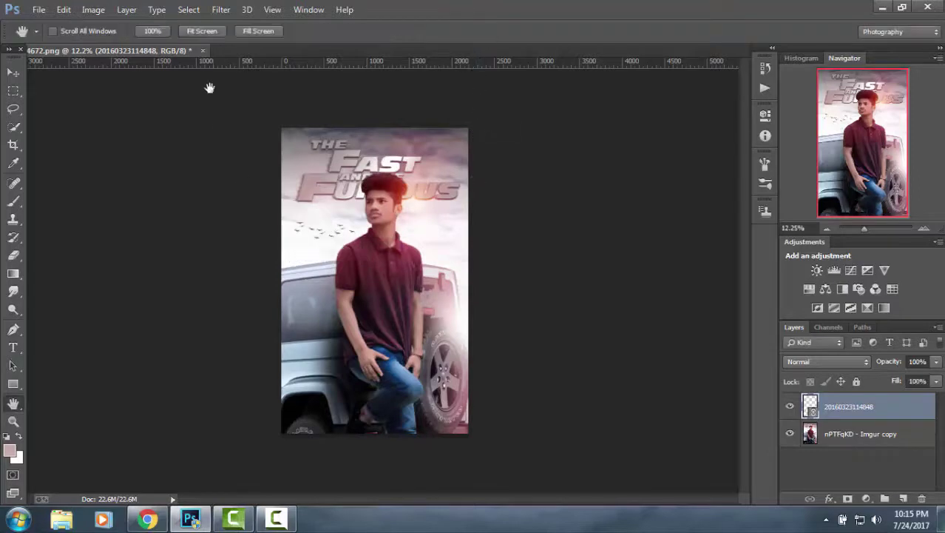
Slightly blur the birds with Gaussian Blur, then merge all visible layers.
click(221, 10)
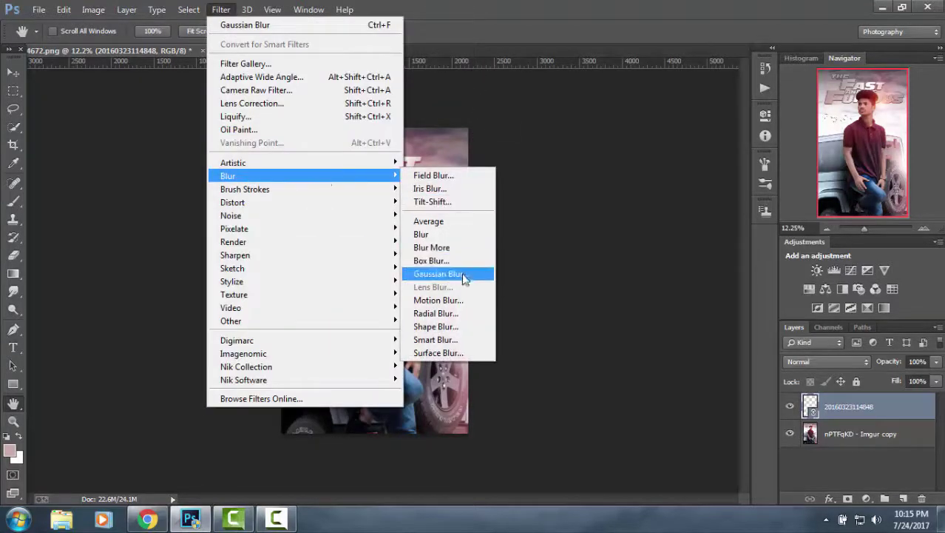
click(441, 273)
mouse_move(773, 265)
mouse_down()
mouse_move(780, 272)
mouse_move(763, 267)
mouse_up()
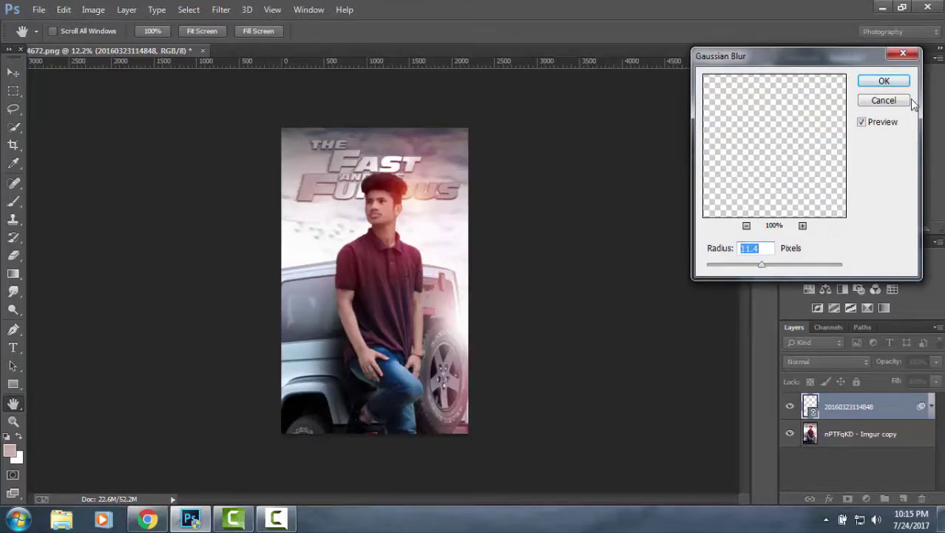
click(884, 80)
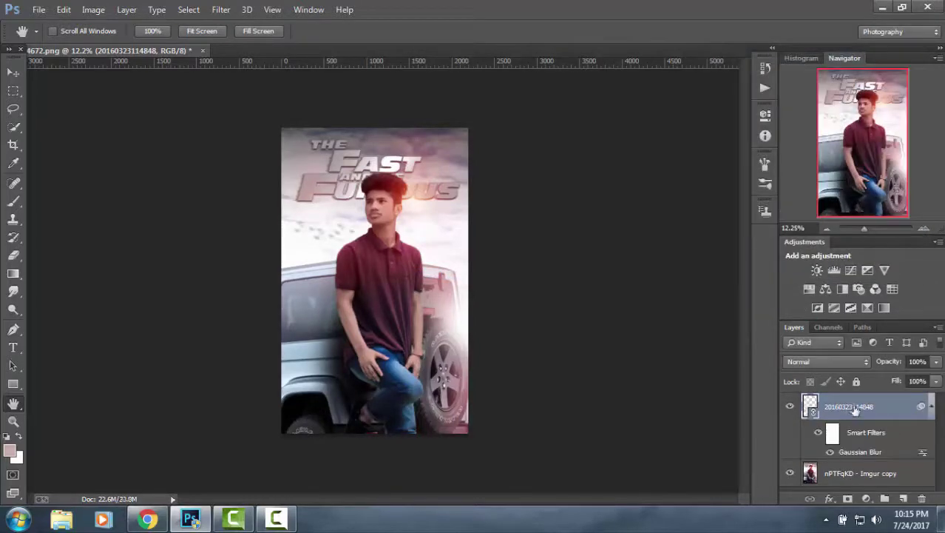
right_click(855, 411)
click(591, 450)
Apply a Camera Raw grade: vibrance +28, clarity +11, whites +19, shadows -11, blacks -17.
click(224, 10)
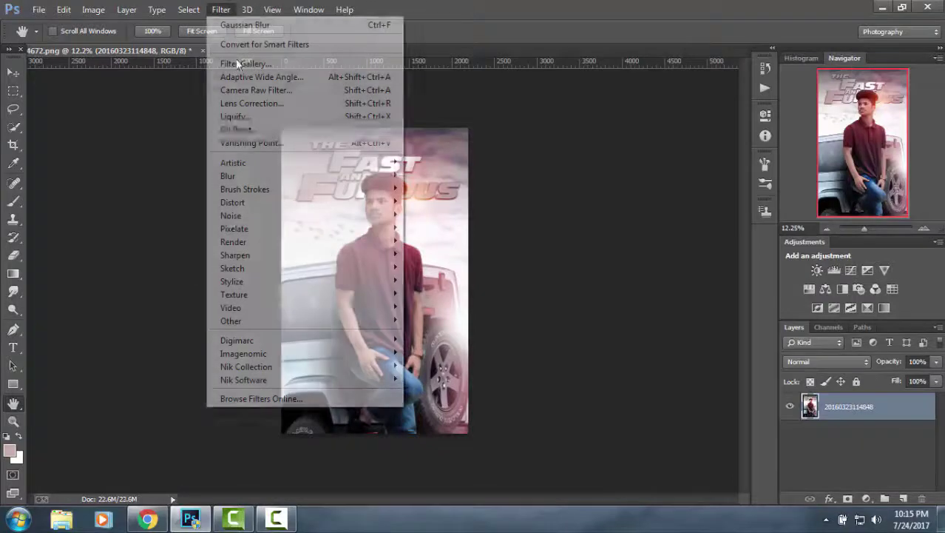
click(289, 90)
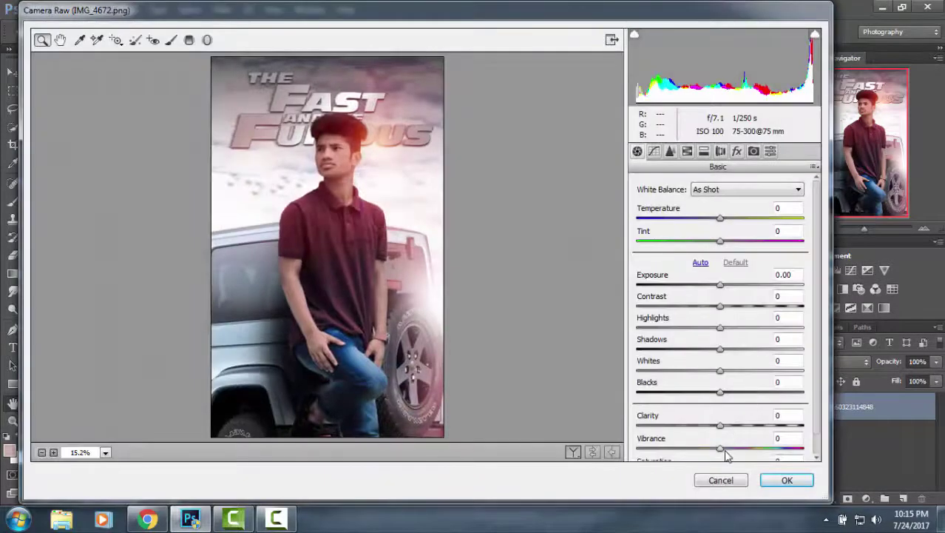
drag(720, 449, 752, 449)
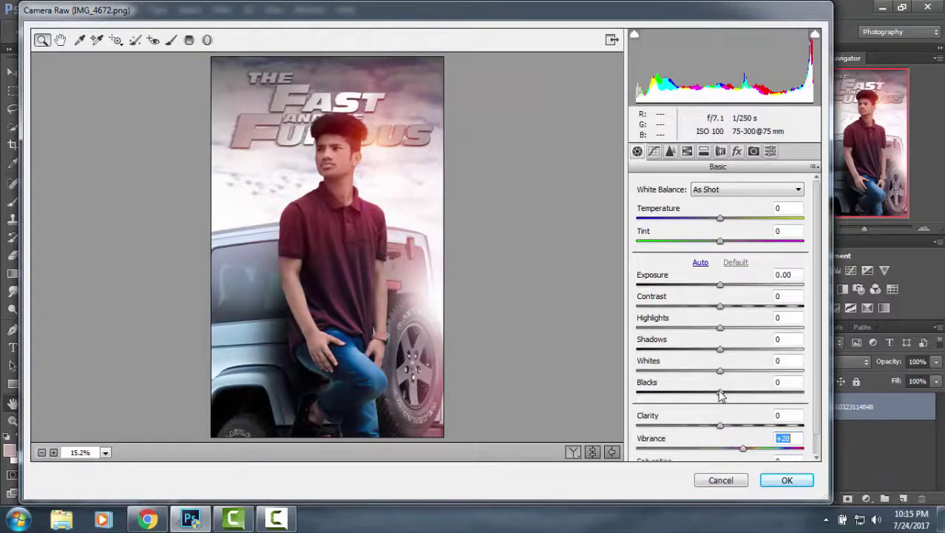
drag(719, 392, 706, 392)
mouse_move(724, 432)
mouse_down()
mouse_move(763, 440)
mouse_move(732, 431)
mouse_up()
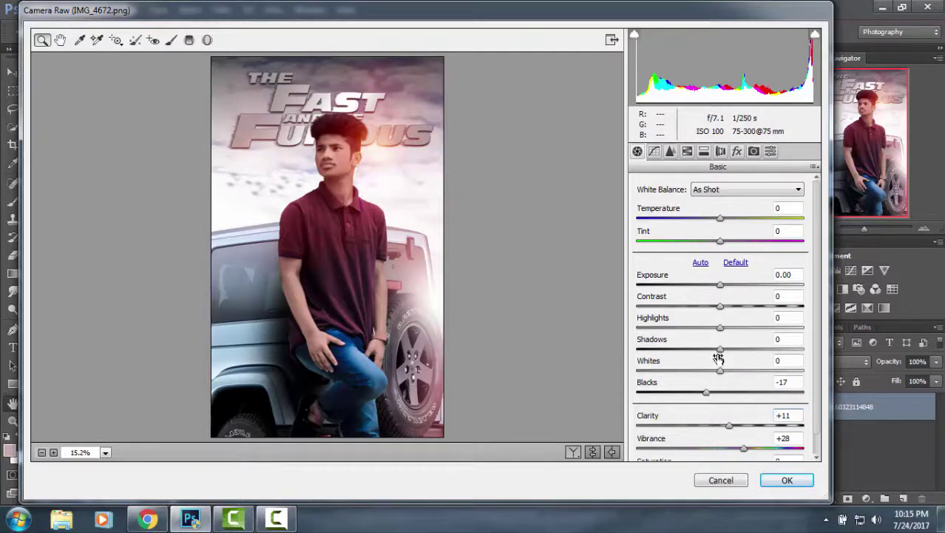
mouse_move(719, 348)
mouse_down()
mouse_move(709, 348)
mouse_move(736, 372)
mouse_up()
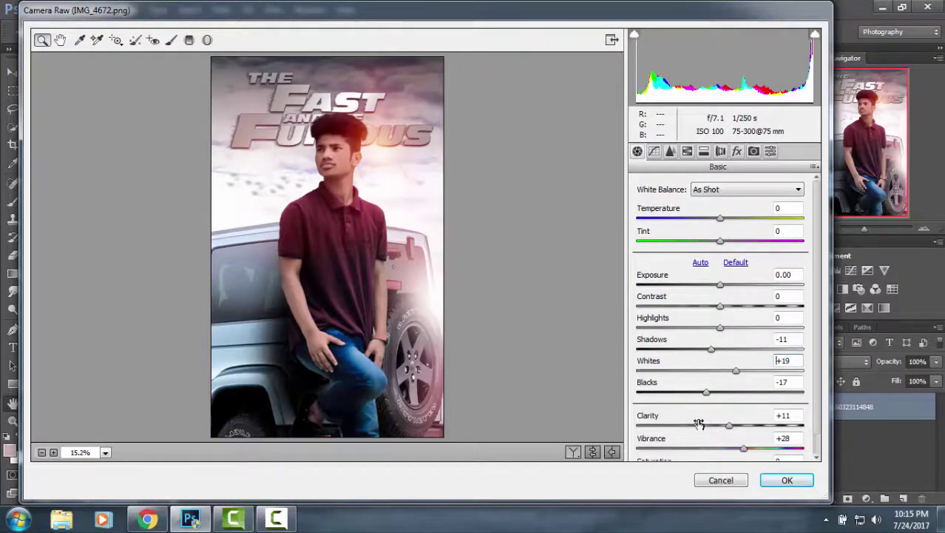
click(789, 480)
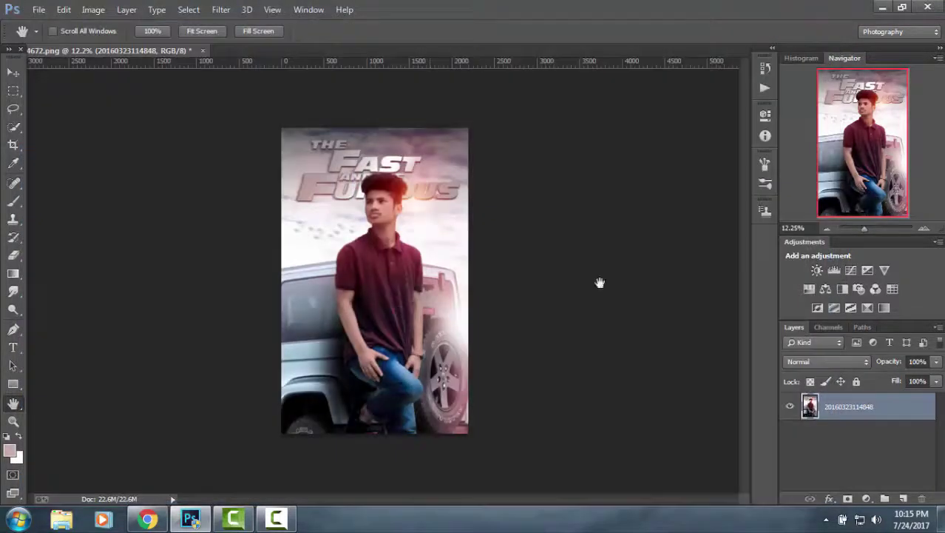
Save a JPEG copy of the poster to New Volume (D:), accepting the JPEG options.
click(39, 10)
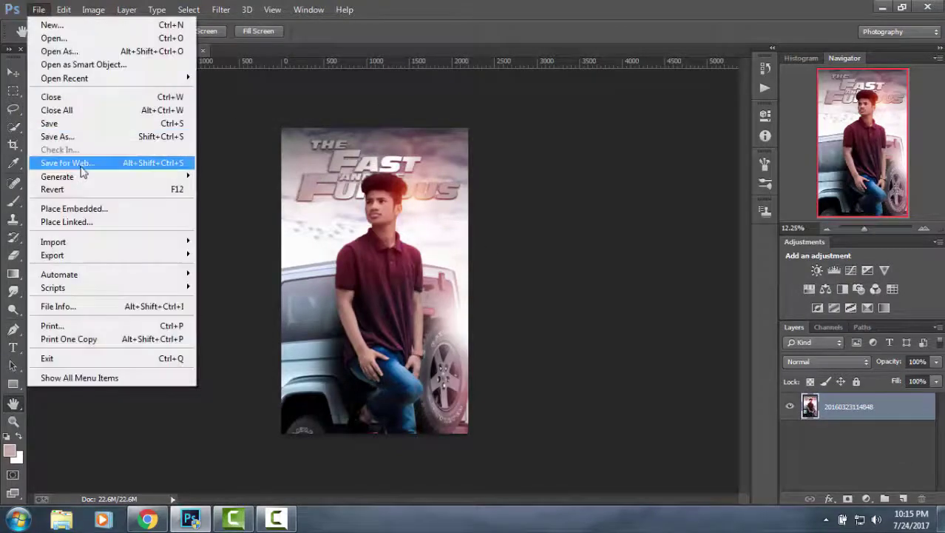
click(80, 142)
click(166, 358)
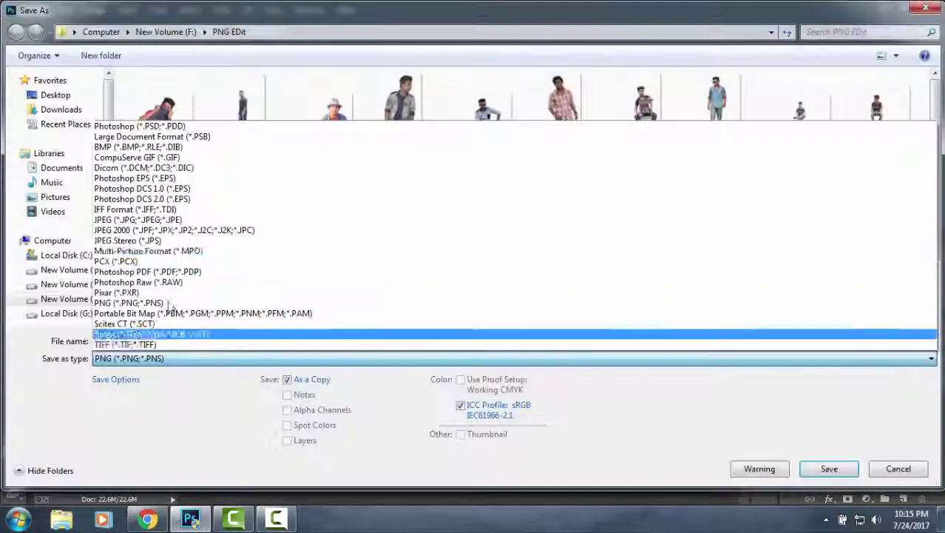
click(148, 218)
click(72, 269)
click(828, 471)
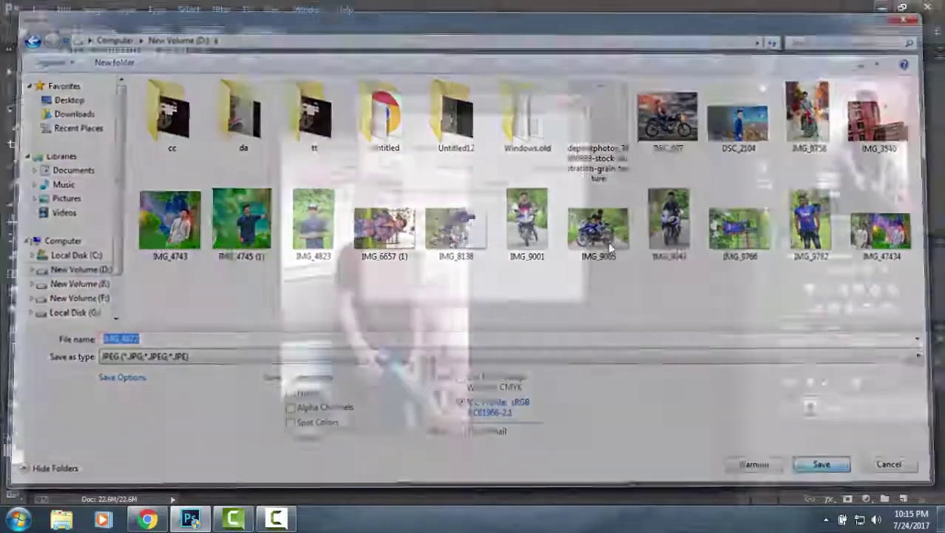
click(555, 129)
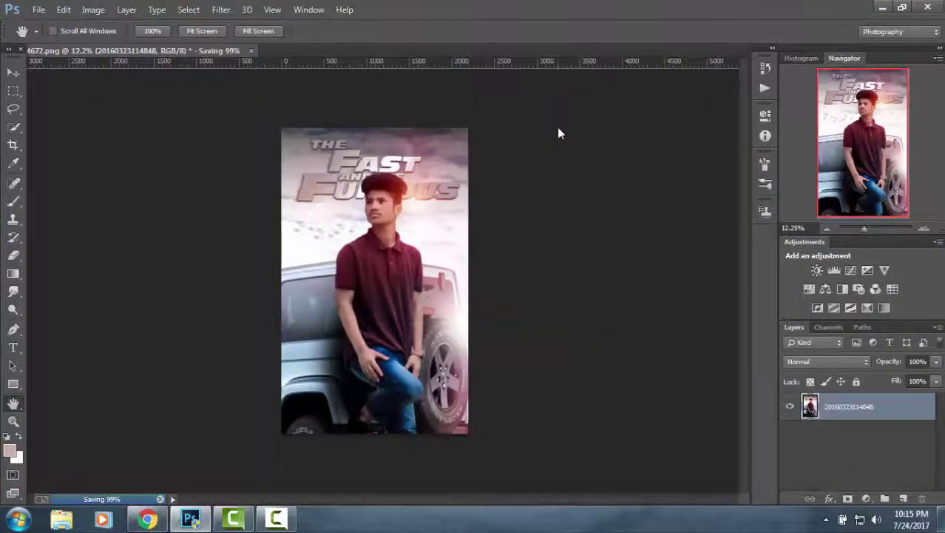